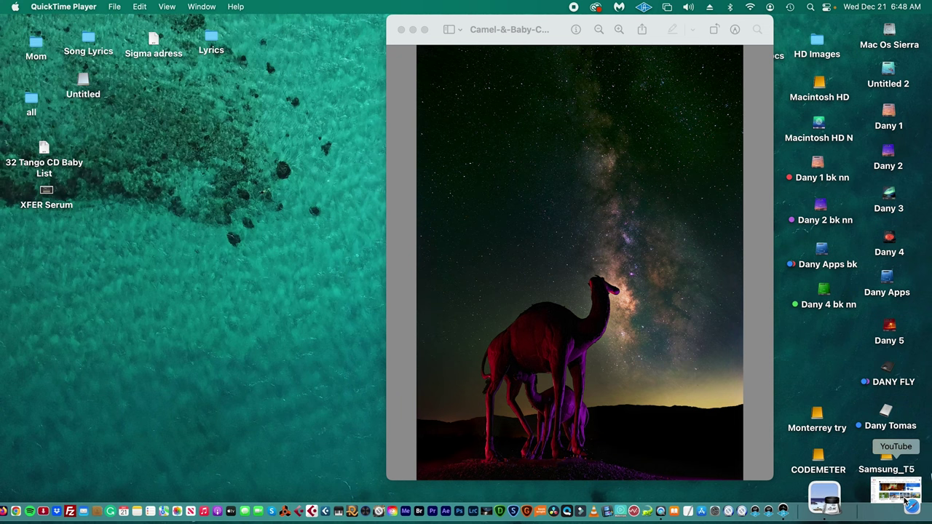
- In Safari, load SignWell's 'Type your signature' page from the Printing services bookmarks folder
{"action": "left_click", "coordinate": [906, 497]}
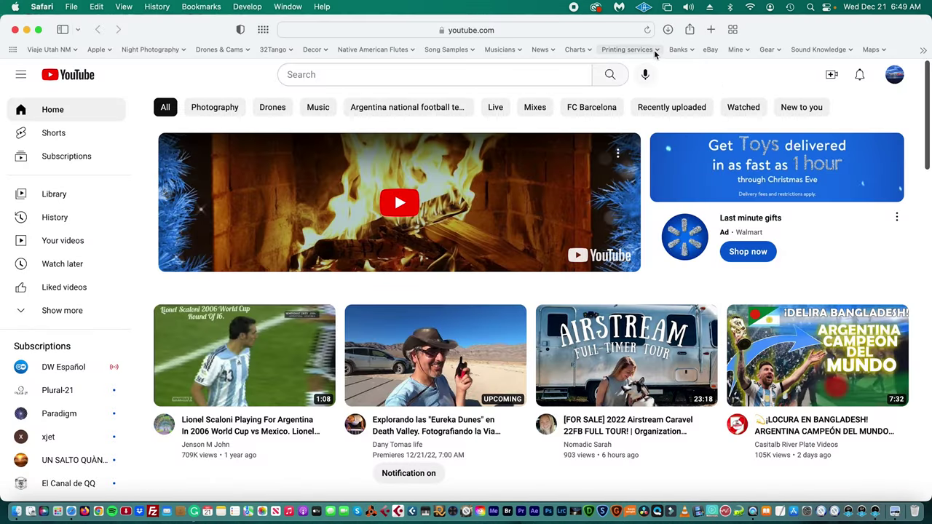
{"action": "left_click", "coordinate": [654, 50]}
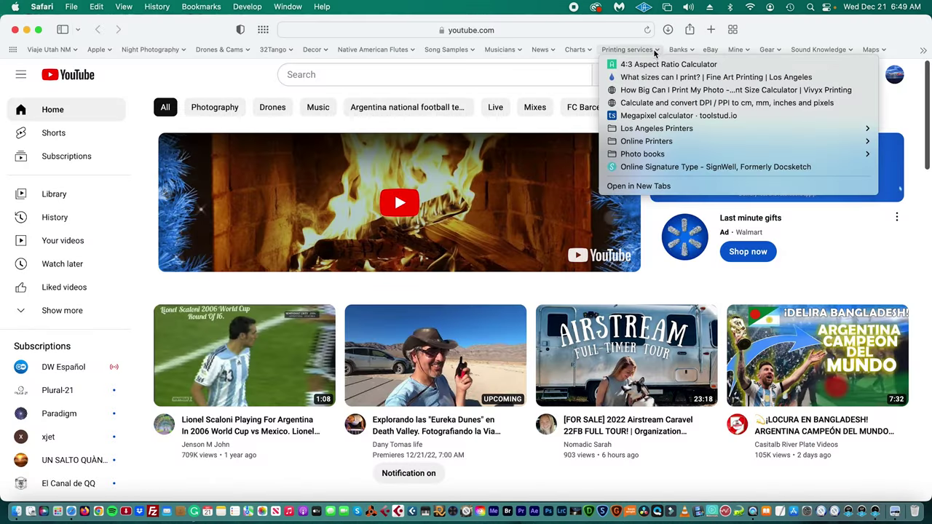
{"action": "left_click", "coordinate": [656, 169]}
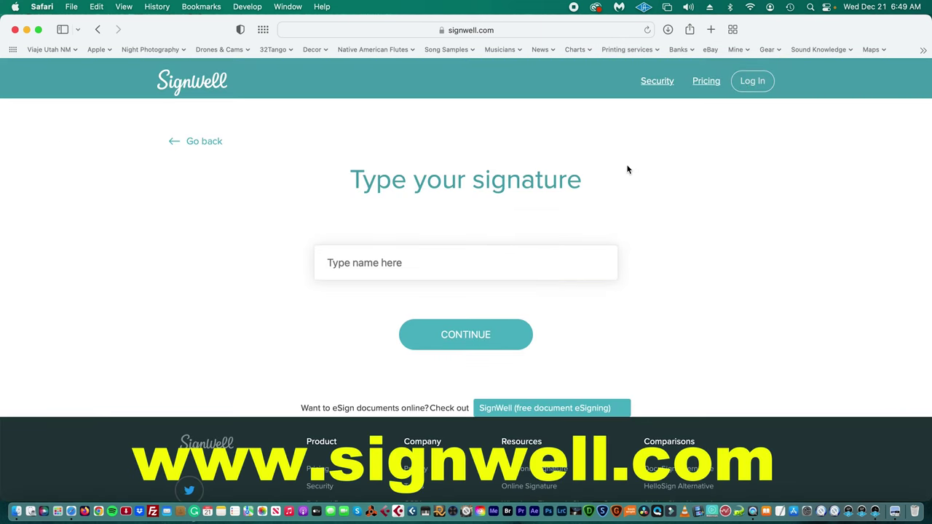
- Enter the signer's full name in SignWell's name field and continue to the handwritten style previews
{"action": "left_click", "coordinate": [463, 260]}
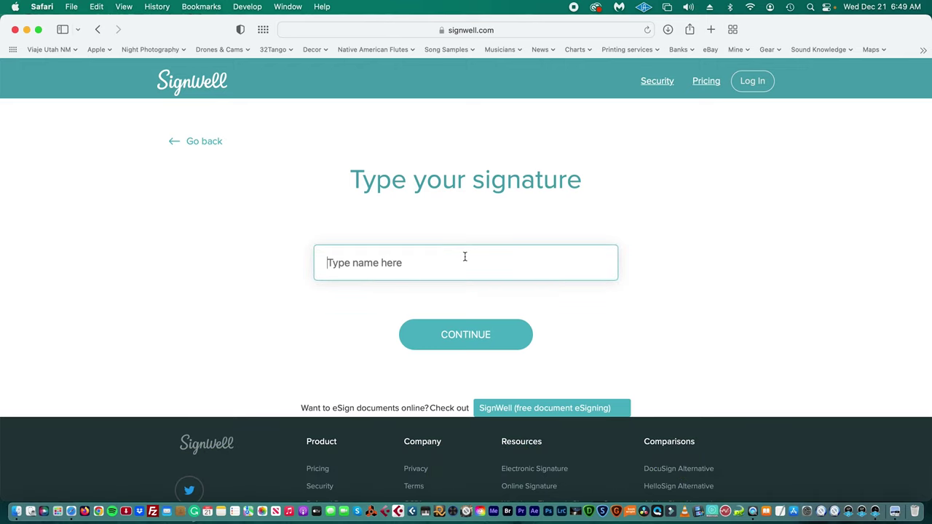
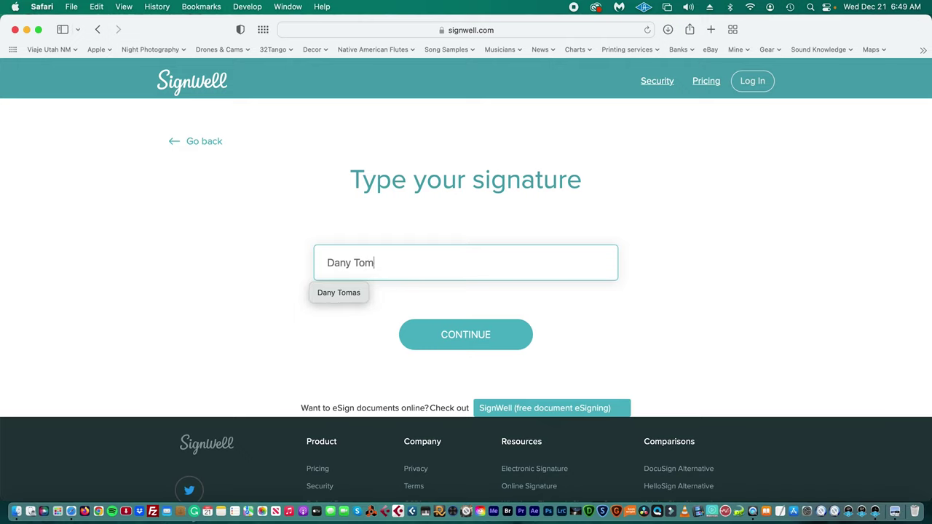
{"action": "type", "text": "as"}
{"action": "left_click", "coordinate": [611, 325]}
{"action": "left_click", "coordinate": [497, 333]}
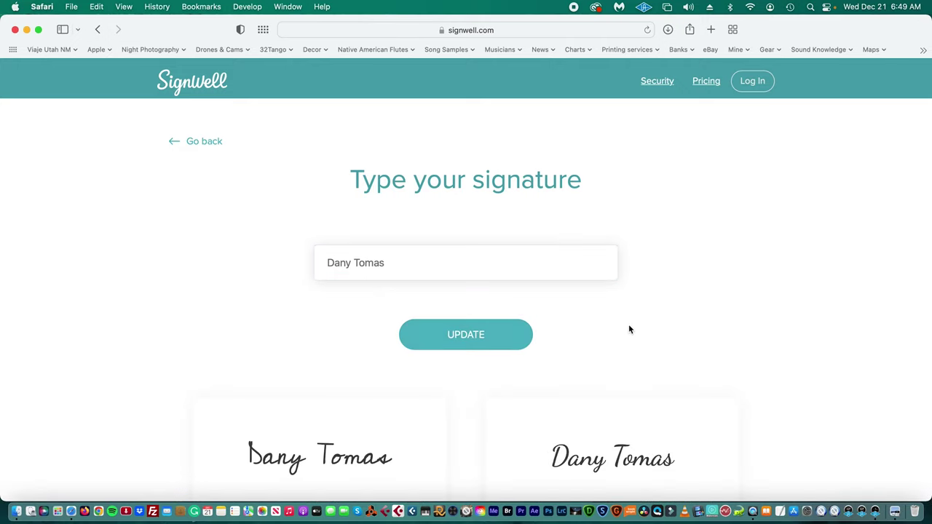
- Scroll the signature previews and load two more batches of styles
{"action": "scroll", "coordinate": [599, 327], "scroll_direction": "down", "scroll_amount": 1}
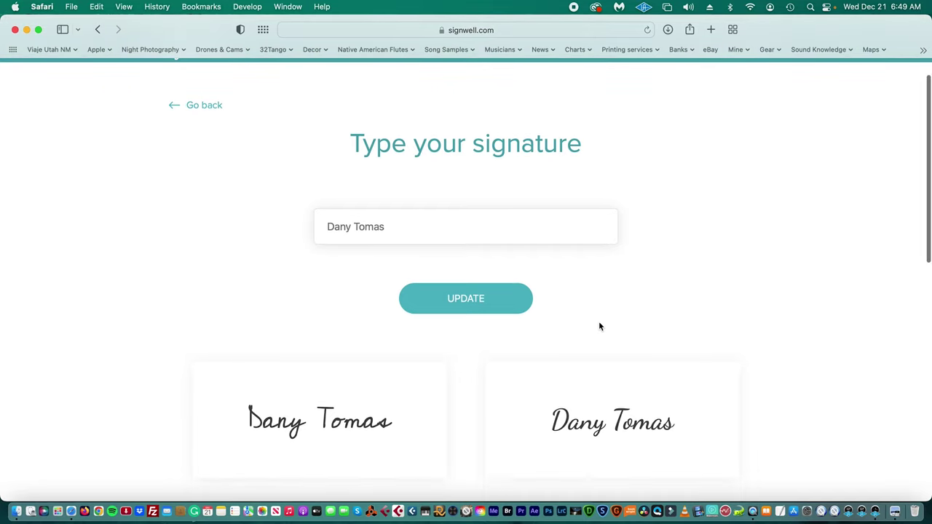
{"action": "scroll", "coordinate": [561, 350], "scroll_direction": "down", "scroll_amount": 4}
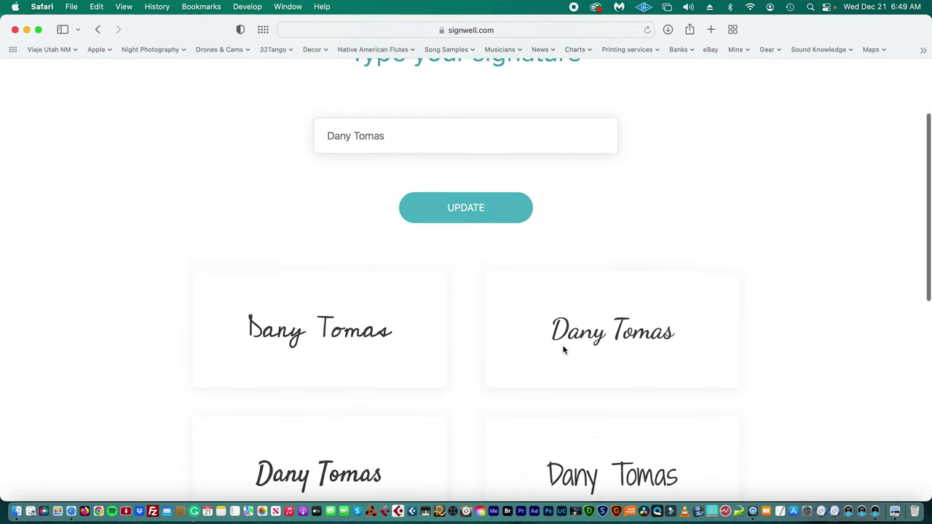
{"action": "scroll", "coordinate": [563, 351], "scroll_direction": "down", "scroll_amount": 4}
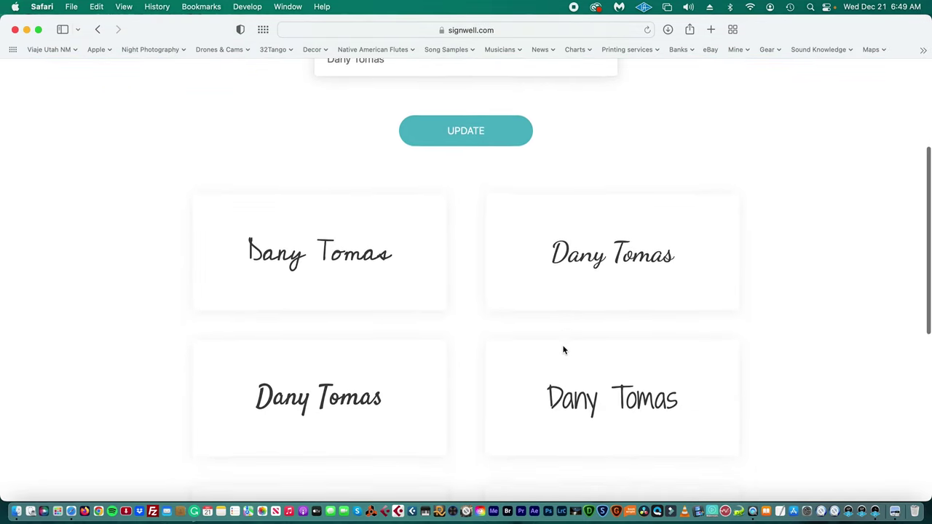
{"action": "scroll", "coordinate": [565, 351], "scroll_direction": "down", "scroll_amount": 3}
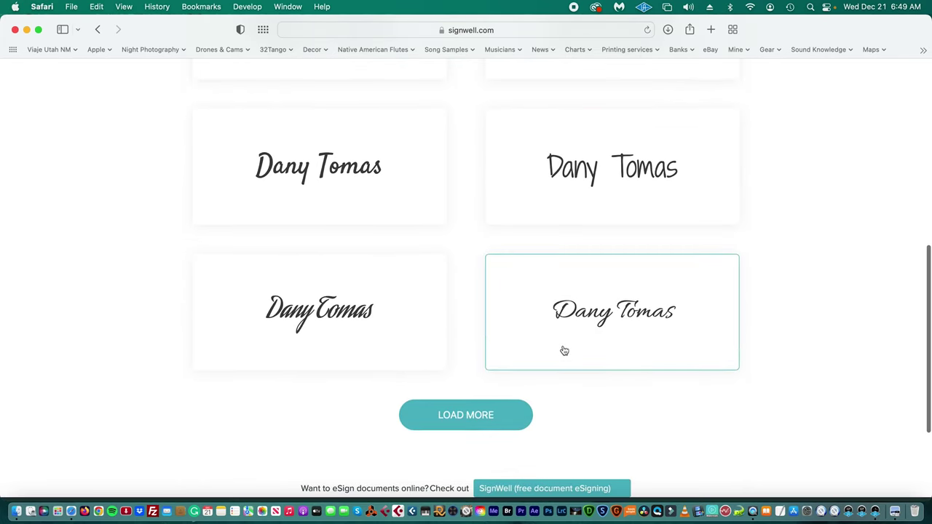
{"action": "left_click", "coordinate": [469, 416]}
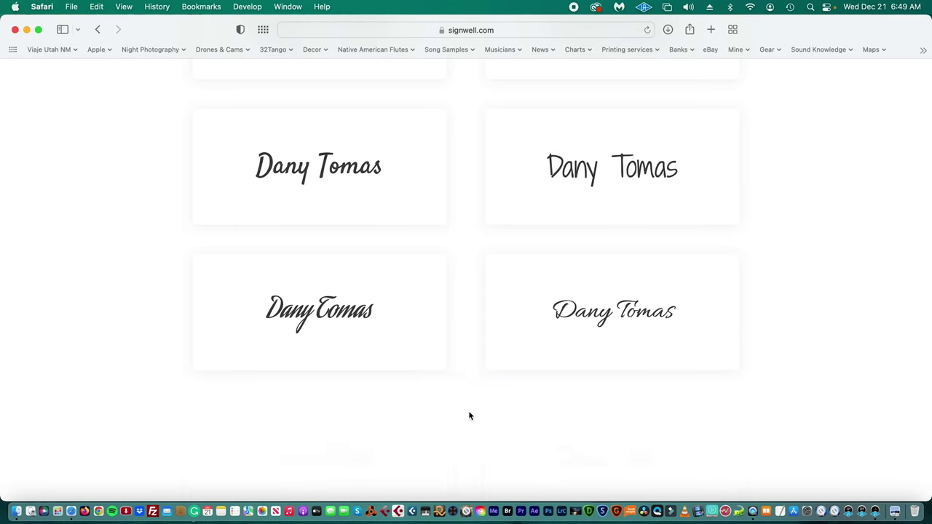
{"action": "scroll", "coordinate": [510, 362], "scroll_direction": "down", "scroll_amount": 6}
{"action": "scroll", "coordinate": [511, 364], "scroll_direction": "down", "scroll_amount": 3}
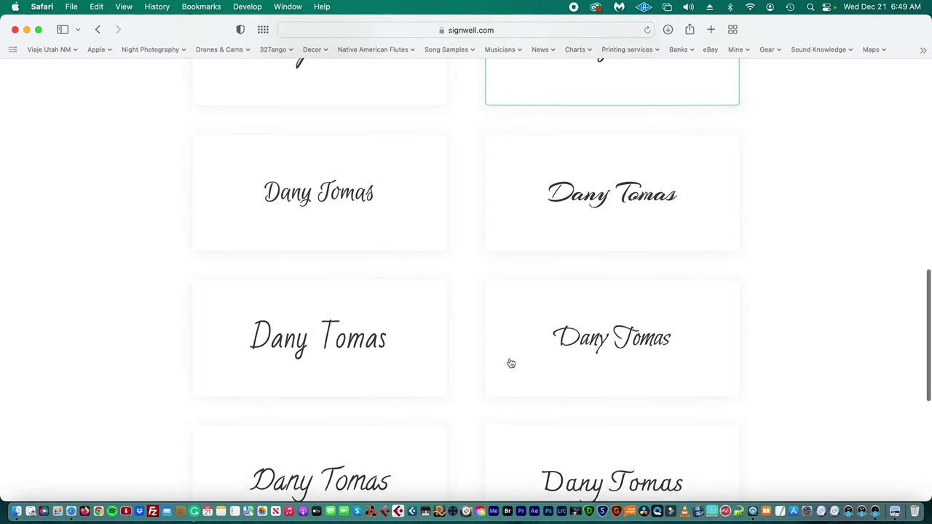
{"action": "scroll", "coordinate": [511, 364], "scroll_direction": "down", "scroll_amount": 4}
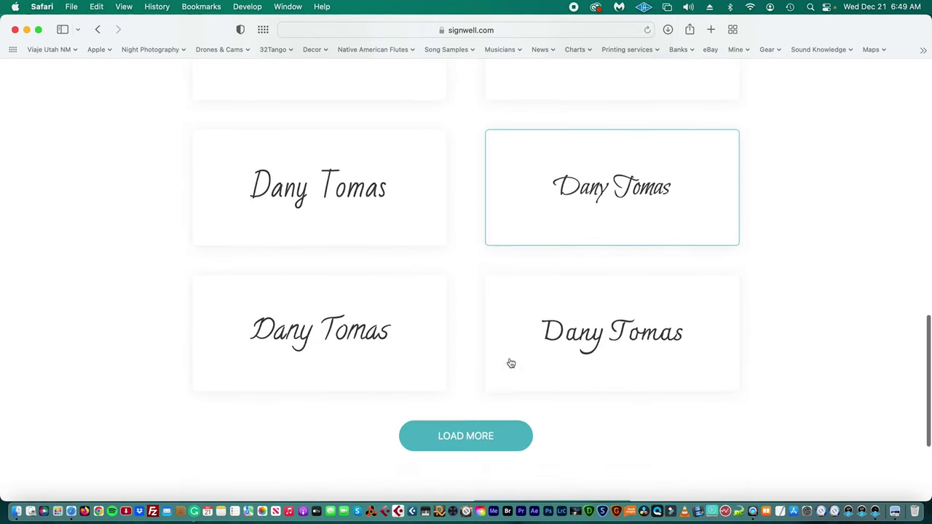
{"action": "left_click", "coordinate": [485, 401]}
- Keep scrolling and load the remaining batches of signature styles
{"action": "scroll", "coordinate": [491, 351], "scroll_direction": "down", "scroll_amount": 8}
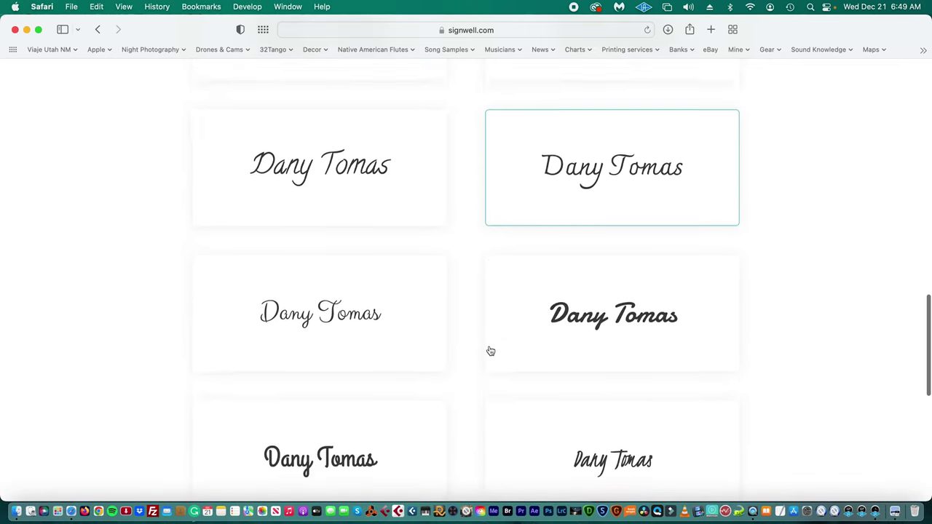
{"action": "scroll", "coordinate": [491, 351], "scroll_direction": "down", "scroll_amount": 3}
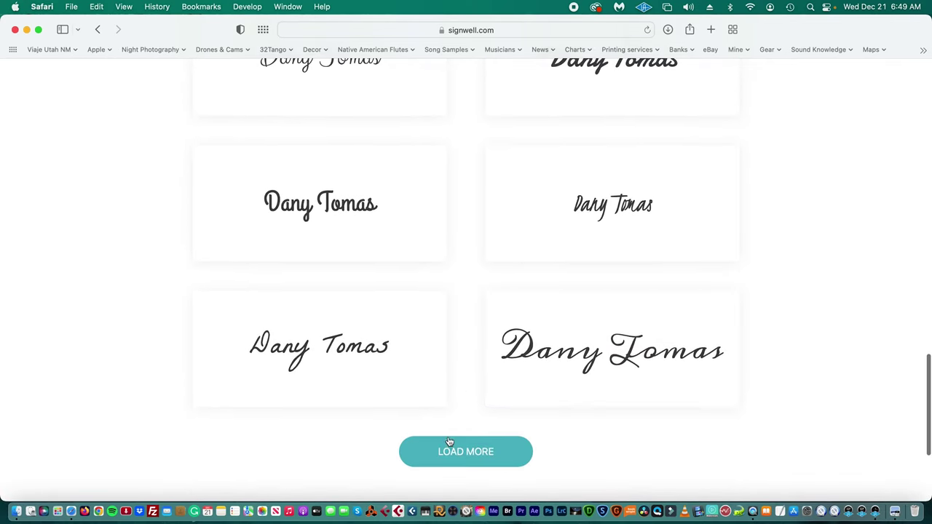
{"action": "left_click", "coordinate": [445, 443]}
{"action": "scroll", "coordinate": [457, 346], "scroll_direction": "down", "scroll_amount": 5}
{"action": "scroll", "coordinate": [462, 325], "scroll_direction": "down", "scroll_amount": 4}
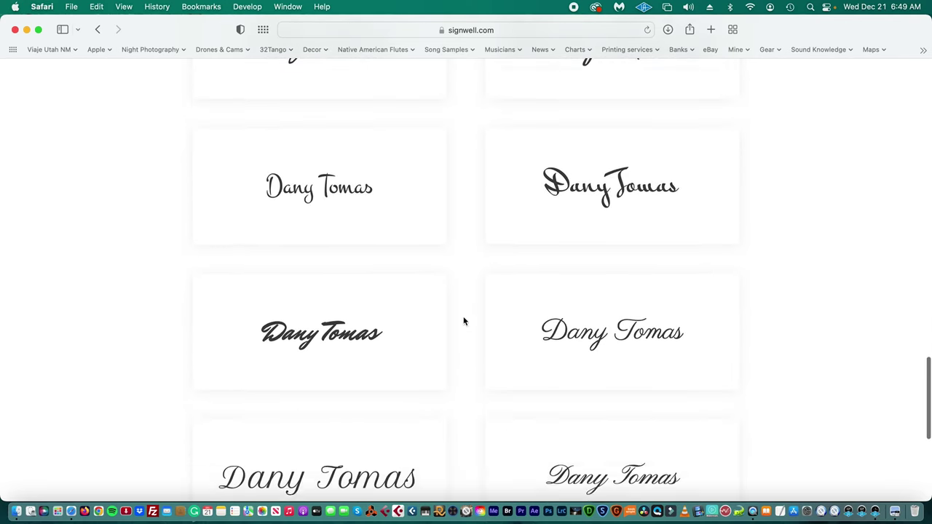
{"action": "scroll", "coordinate": [464, 321], "scroll_direction": "down", "scroll_amount": 5}
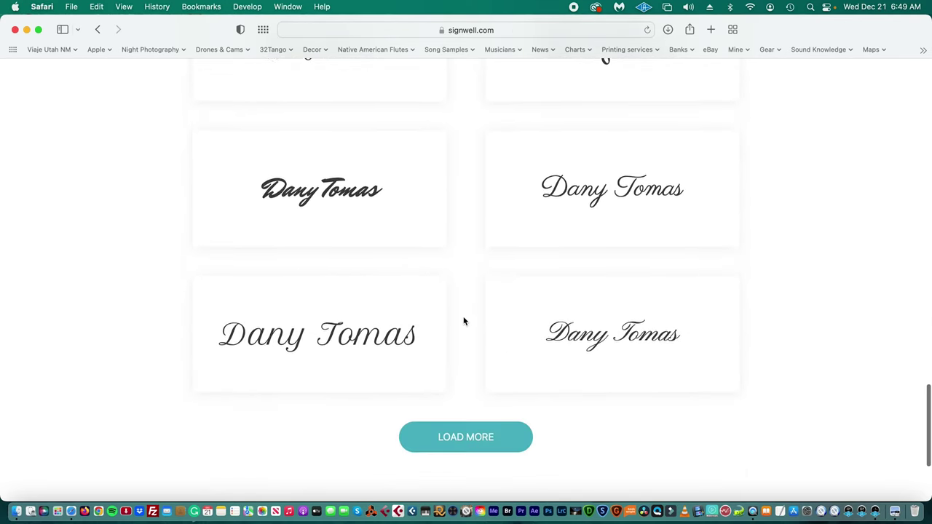
{"action": "left_click", "coordinate": [478, 357]}
{"action": "scroll", "coordinate": [538, 340], "scroll_direction": "down", "scroll_amount": 1}
{"action": "scroll", "coordinate": [538, 340], "scroll_direction": "down", "scroll_amount": 10}
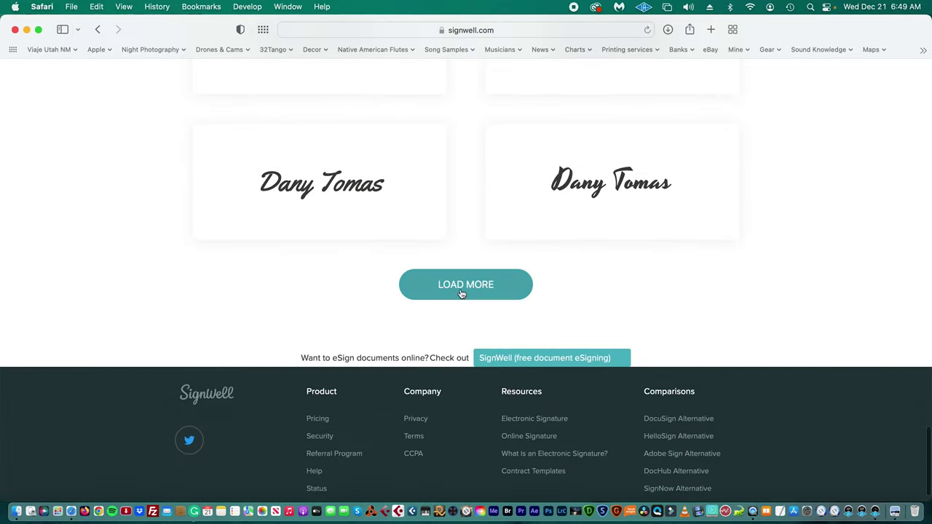
{"action": "left_click", "coordinate": [462, 293]}
- Choose an elegant script signature style to open it for customization
{"action": "scroll", "coordinate": [532, 318], "scroll_direction": "down", "scroll_amount": 2}
{"action": "scroll", "coordinate": [523, 319], "scroll_direction": "up", "scroll_amount": 10}
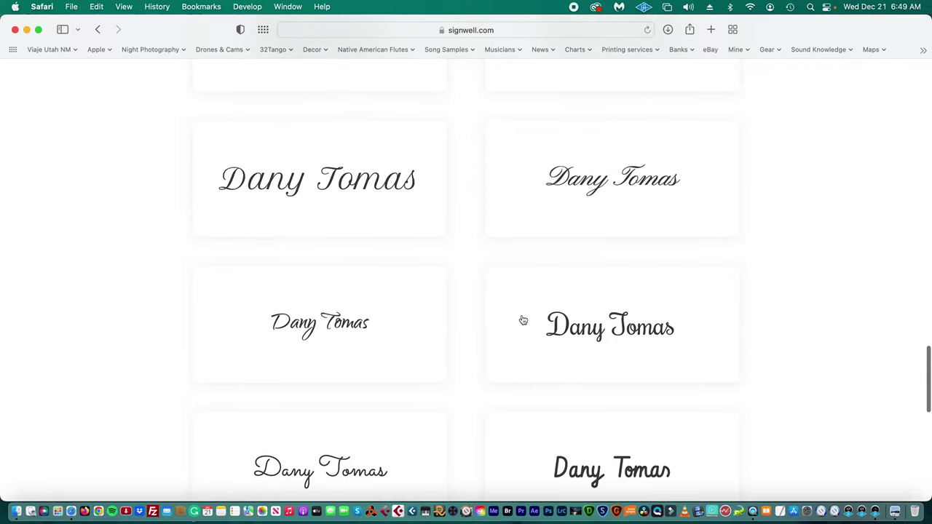
{"action": "left_click", "coordinate": [368, 315]}
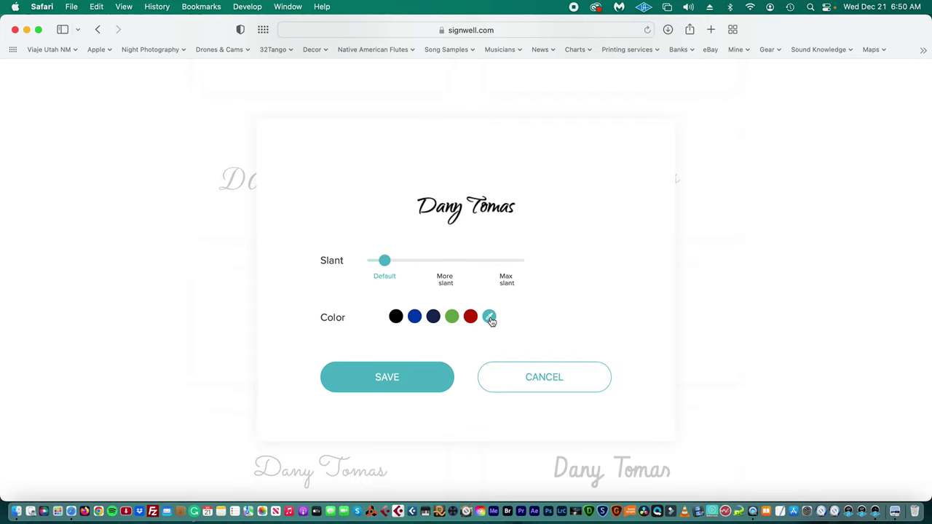
- Set a custom white colour for the script signature, then save the signature
{"action": "left_click", "coordinate": [491, 318]}
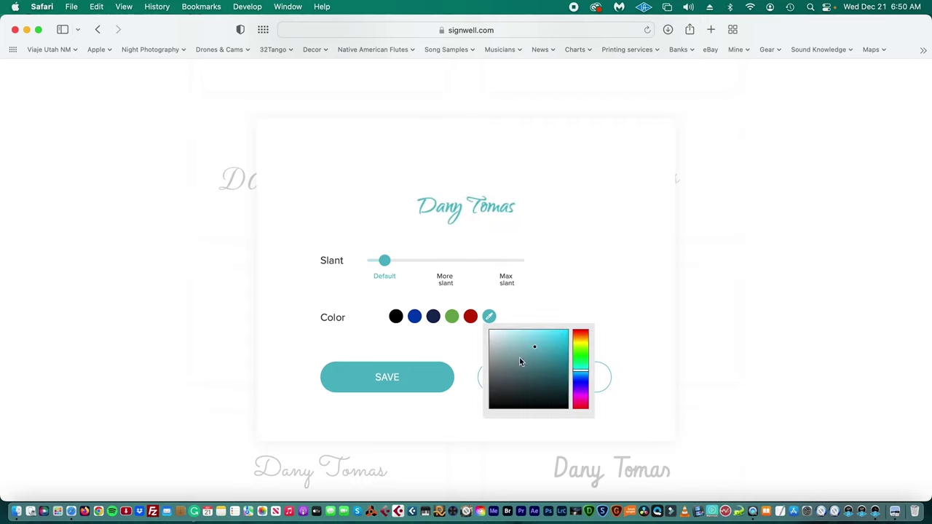
{"action": "left_click_drag", "start_coordinate": [519, 358], "coordinate": [491, 331]}
{"action": "mouse_move", "coordinate": [576, 348]}
{"action": "left_mouse_down"}
{"action": "mouse_move", "coordinate": [580, 339]}
{"action": "mouse_move", "coordinate": [558, 329]}
{"action": "mouse_move", "coordinate": [490, 332]}
{"action": "left_mouse_up"}
{"action": "left_click", "coordinate": [568, 332]}
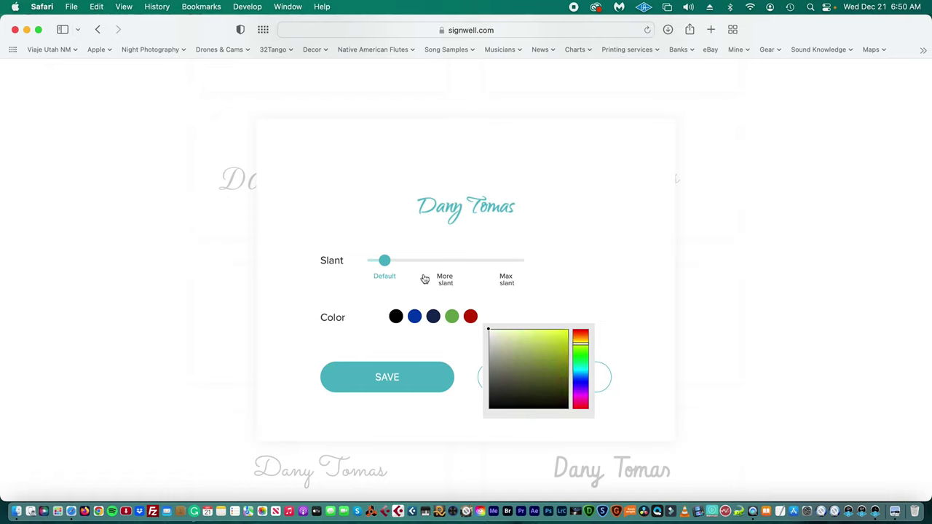
{"action": "left_click", "coordinate": [668, 264]}
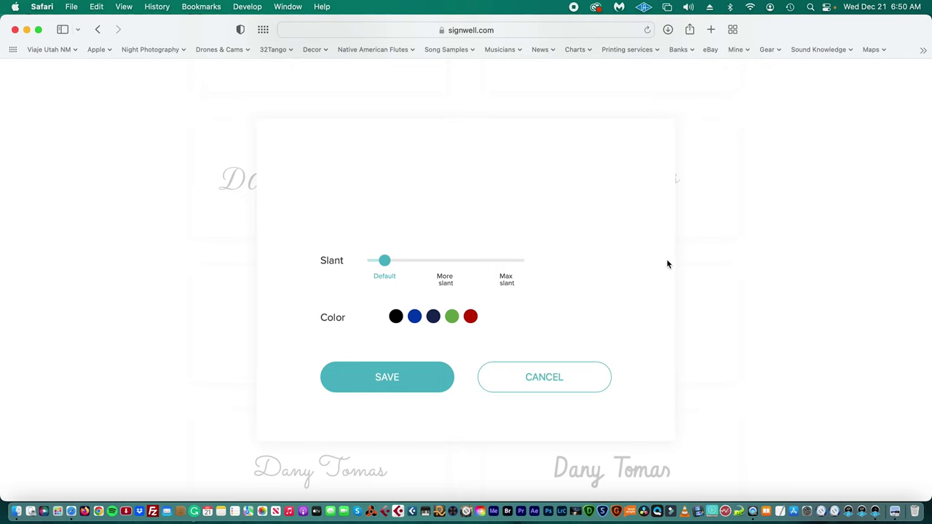
{"action": "left_click", "coordinate": [385, 377]}
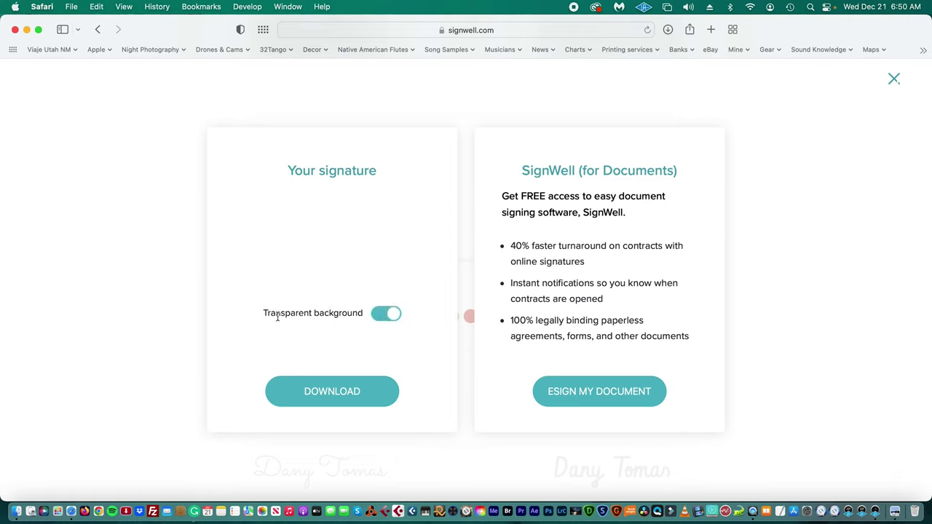
- Download the white signature as signature.png with a transparent background
{"action": "left_click", "coordinate": [328, 396]}
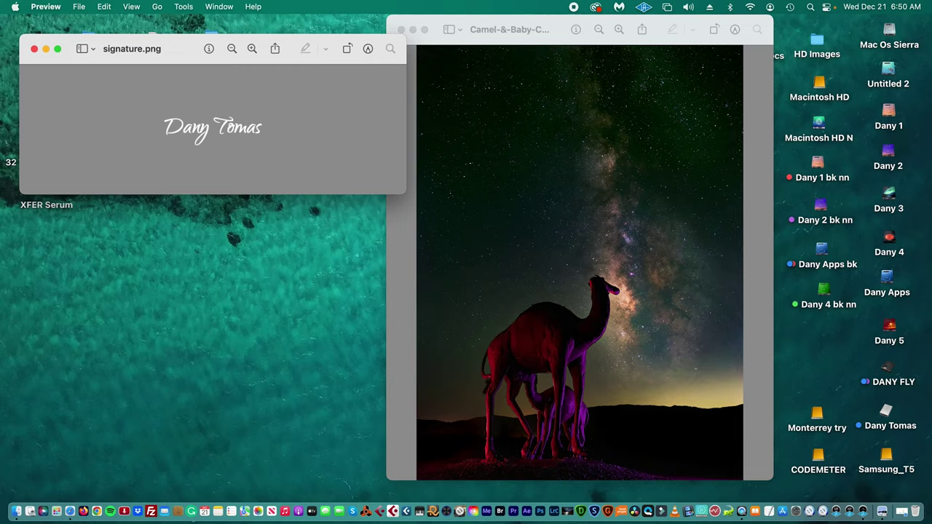
- Move the signature.png Preview window lower, then switch to Photoshop's Camel & Baby try-1.psd
{"action": "left_click_drag", "start_coordinate": [161, 51], "coordinate": [266, 143]}
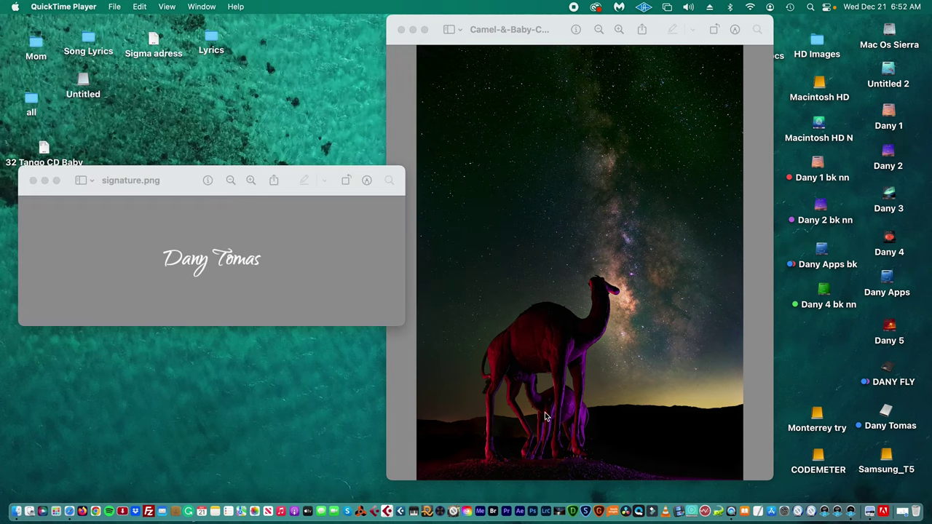
{"action": "left_click", "coordinate": [536, 508]}
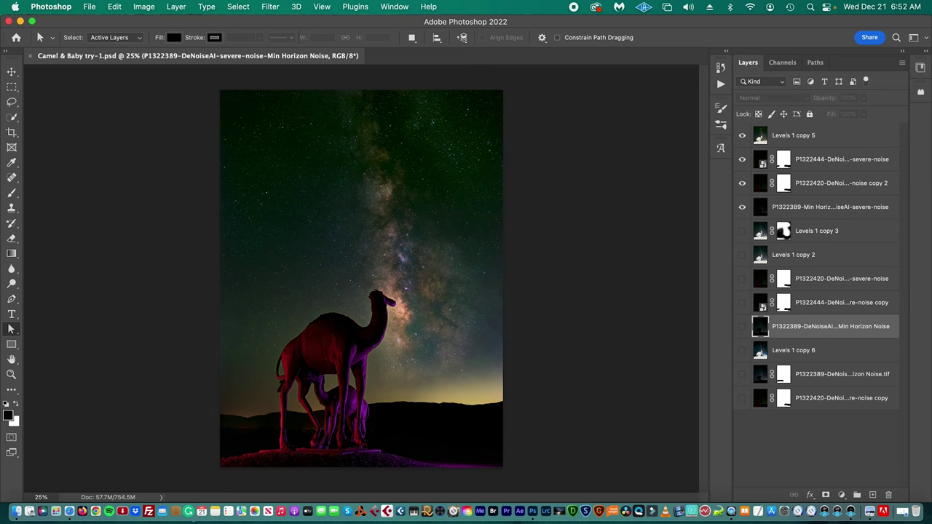
- Place signature.png above Levels 1 copy 5 at about 67% size in the photo's lower-right corner
{"action": "left_click", "coordinate": [843, 139]}
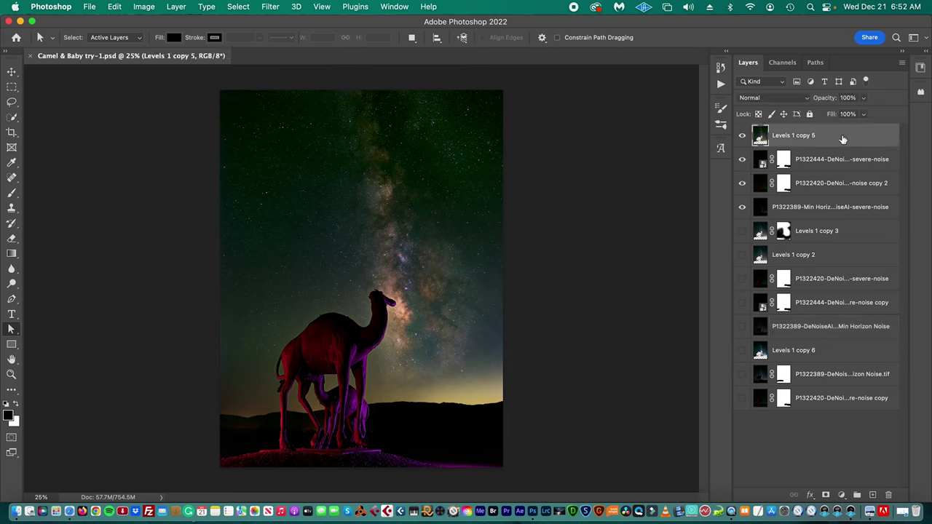
{"action": "mouse_move", "coordinate": [0, 306]}
{"action": "left_mouse_down"}
{"action": "mouse_move", "coordinate": [309, 292]}
{"action": "mouse_move", "coordinate": [390, 245]}
{"action": "mouse_move", "coordinate": [383, 238]}
{"action": "left_mouse_up"}
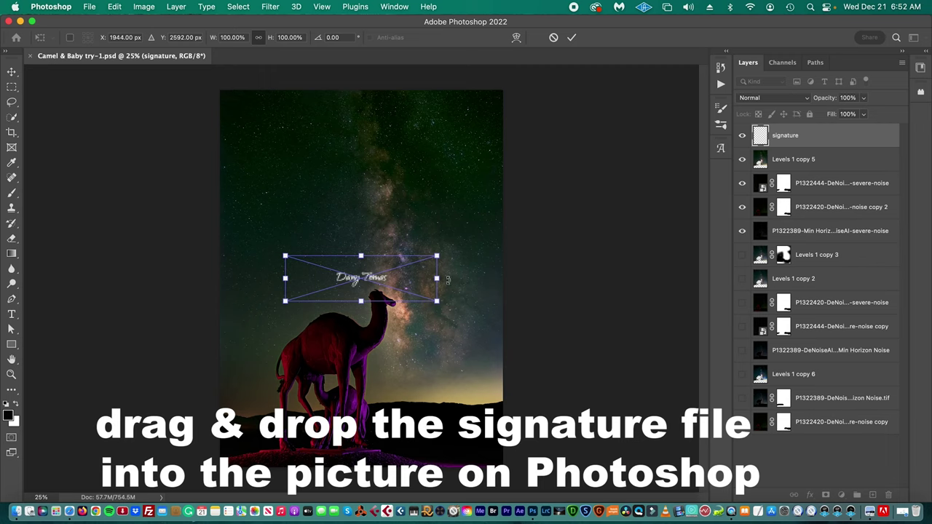
{"action": "mouse_move", "coordinate": [409, 279]}
{"action": "left_mouse_down"}
{"action": "mouse_move", "coordinate": [472, 444]}
{"action": "mouse_move", "coordinate": [512, 454]}
{"action": "mouse_move", "coordinate": [537, 435]}
{"action": "mouse_move", "coordinate": [511, 440]}
{"action": "mouse_move", "coordinate": [512, 455]}
{"action": "mouse_move", "coordinate": [519, 437]}
{"action": "left_mouse_up"}
{"action": "left_click_drag", "start_coordinate": [500, 457], "coordinate": [506, 457]}
{"action": "left_click", "coordinate": [11, 374]}
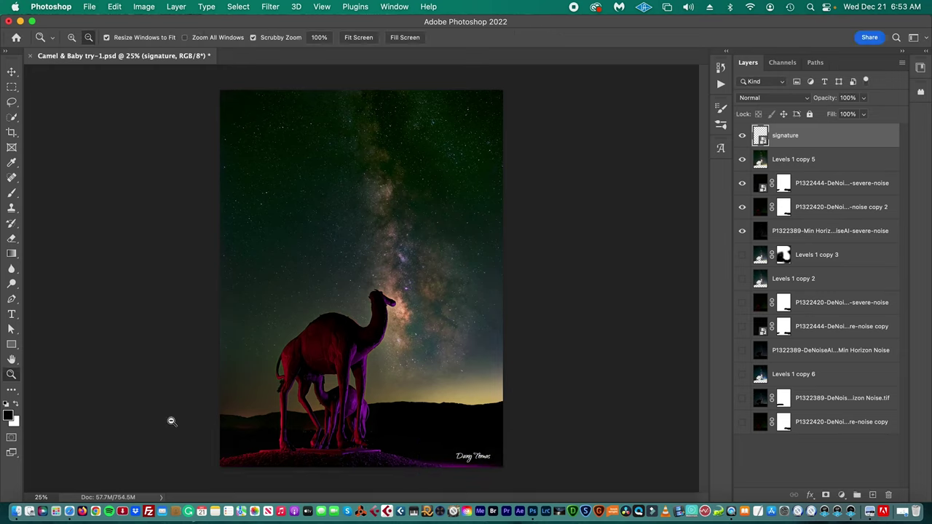
{"action": "left_click_drag", "start_coordinate": [401, 489], "coordinate": [437, 487]}
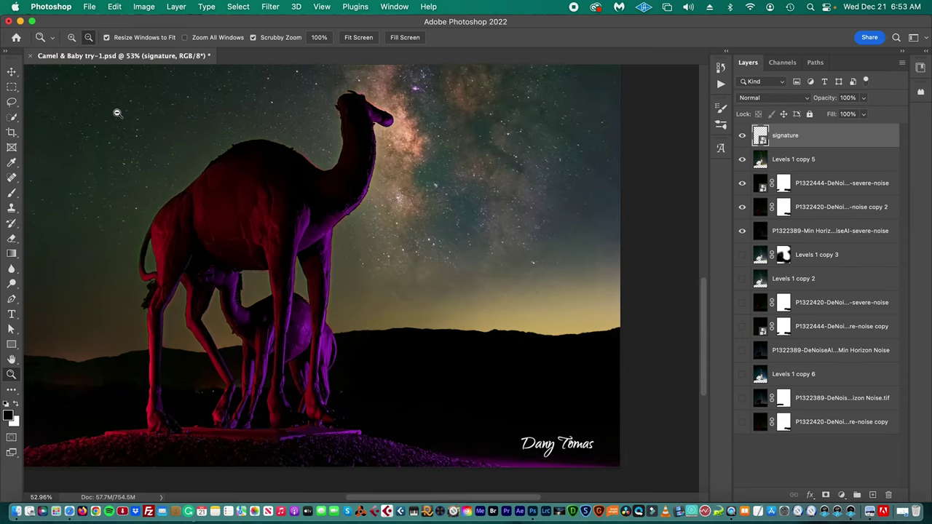
- Use the Move tool to shift the signature layer slightly left and up
{"action": "left_click", "coordinate": [13, 73]}
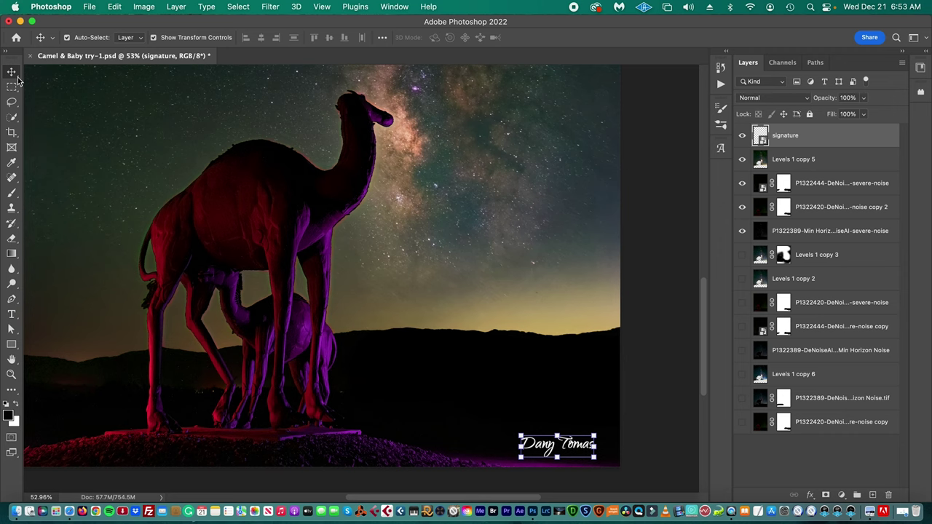
{"action": "left_click", "coordinate": [560, 450]}
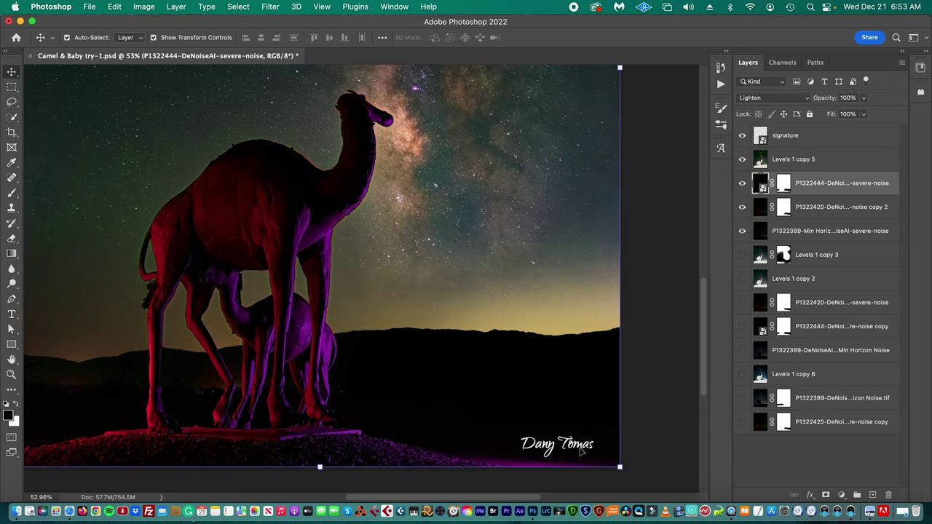
{"action": "left_click", "coordinate": [814, 139]}
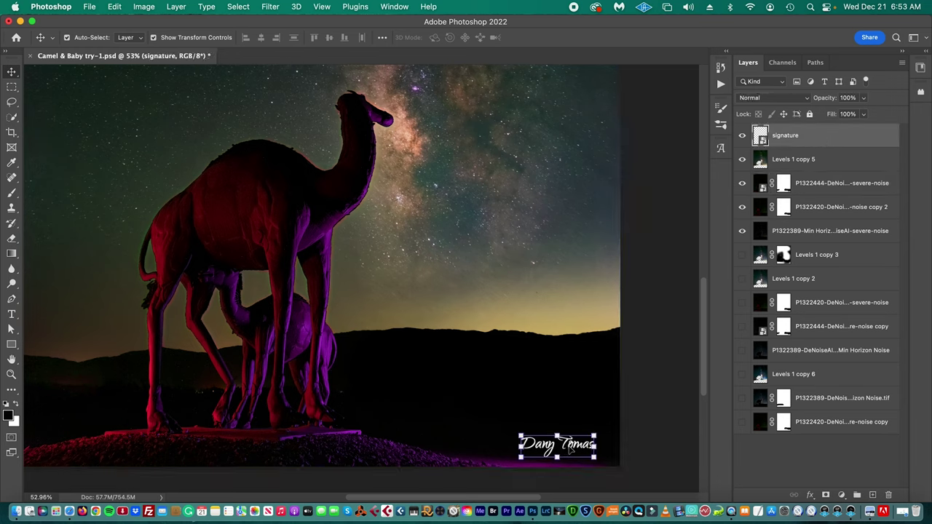
{"action": "left_click_drag", "start_coordinate": [572, 450], "coordinate": [565, 445]}
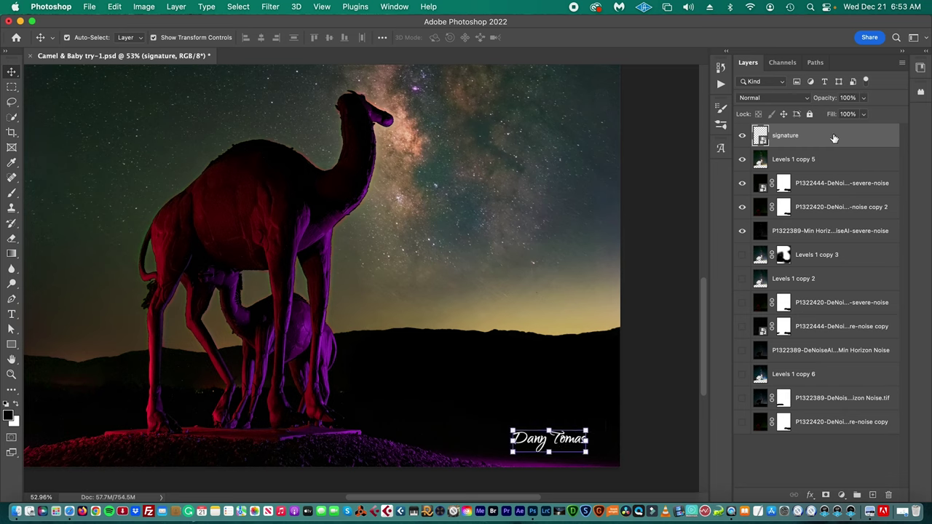
{"action": "left_click", "coordinate": [866, 98]}
- Lower the signature layer's opacity to about 75% and zoom out to view the whole photo
{"action": "left_click_drag", "start_coordinate": [858, 115], "coordinate": [850, 114]}
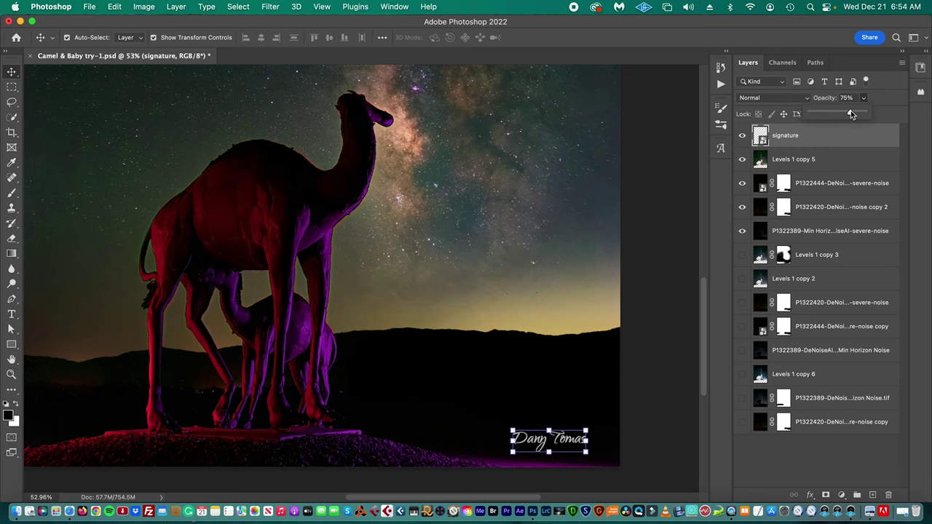
{"action": "left_click", "coordinate": [801, 159]}
{"action": "left_click", "coordinate": [689, 465]}
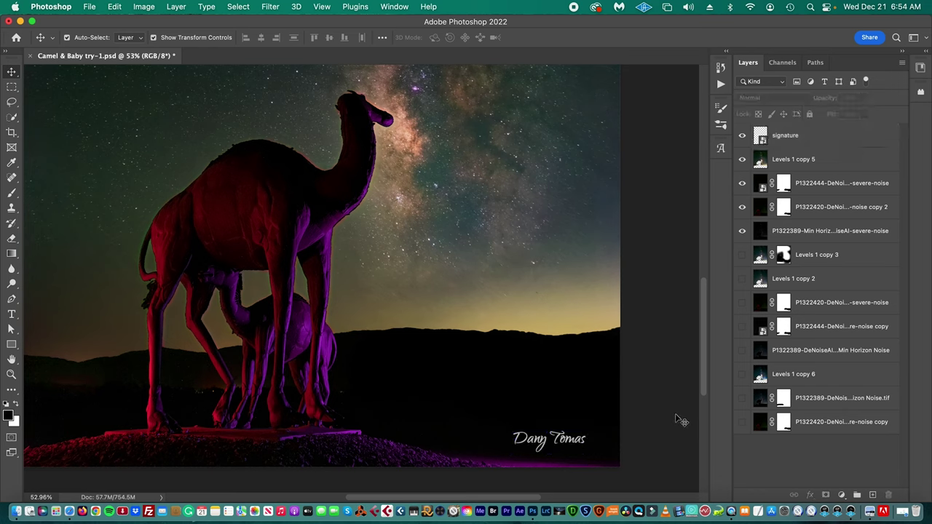
{"action": "left_click", "coordinate": [11, 374]}
{"action": "left_click_drag", "start_coordinate": [371, 392], "coordinate": [337, 392]}
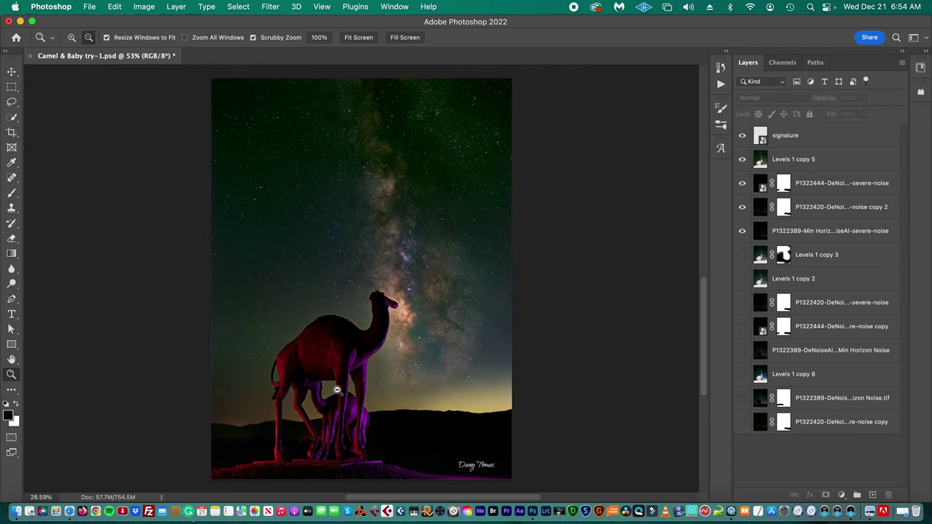
{"action": "left_click", "coordinate": [629, 419], "text": "alt"}
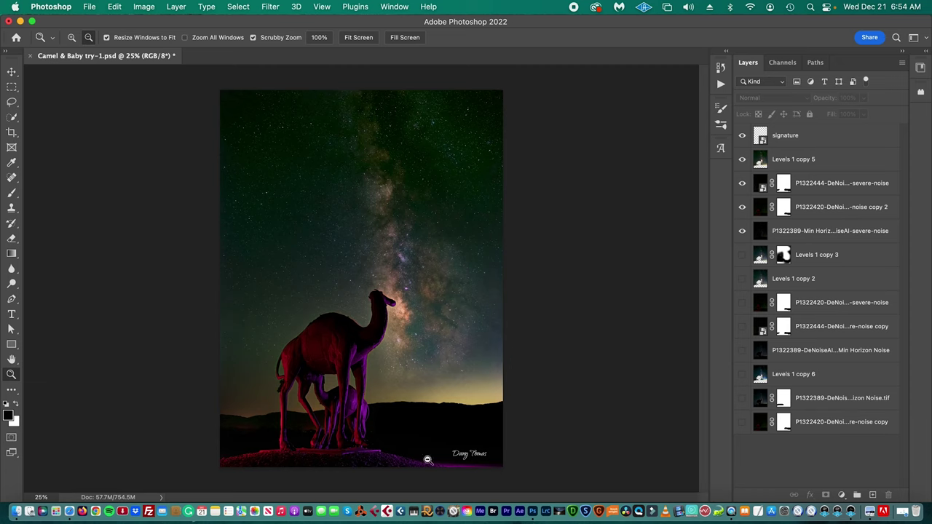
{"action": "left_click_drag", "start_coordinate": [422, 441], "coordinate": [463, 441]}
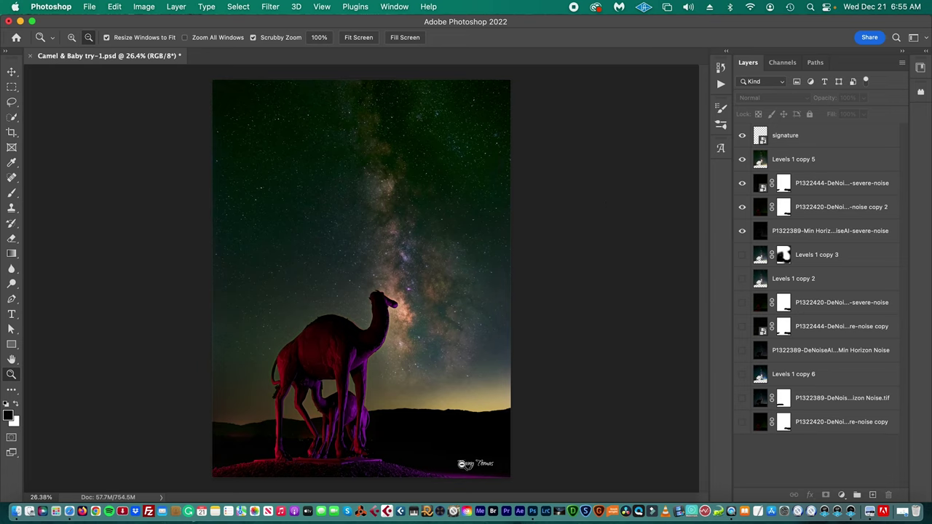
{"action": "left_click", "coordinate": [90, 7]}
- Export the photo through Save for Web (Legacy) as PNG-24
{"action": "mouse_move", "coordinate": [115, 185]}
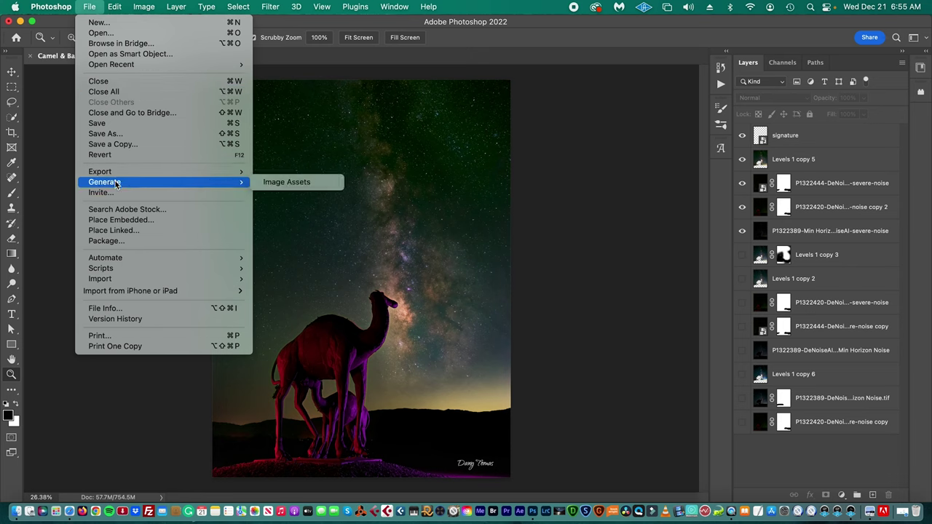
{"action": "left_click", "coordinate": [296, 228]}
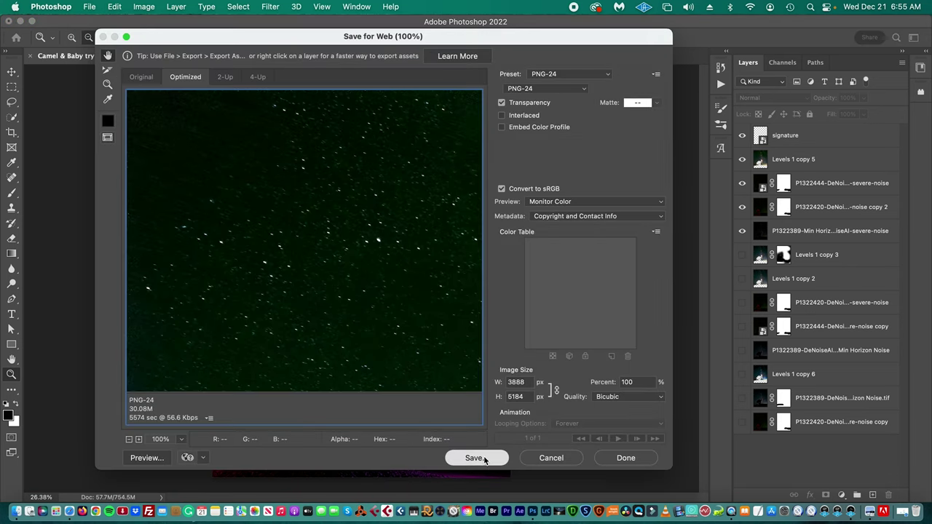
{"action": "key", "text": "Return"}
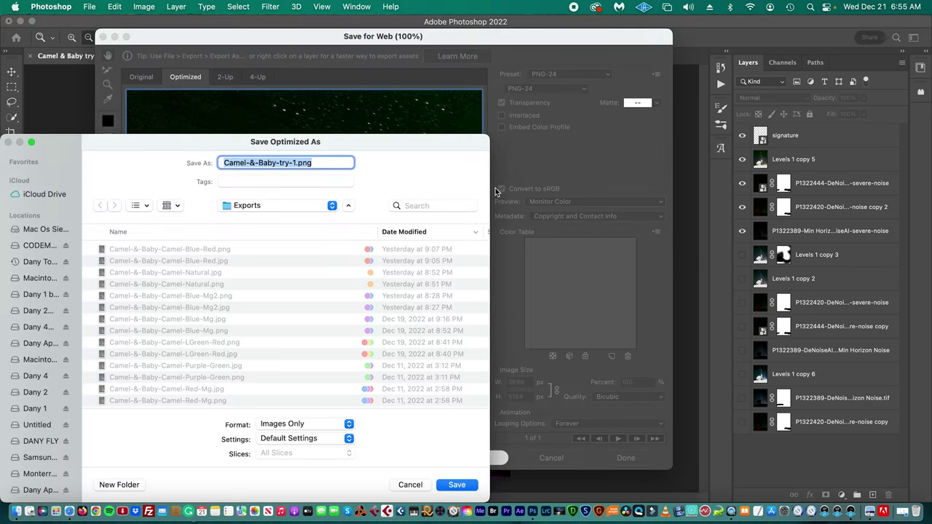
- Save it as Camel-&-Baby-Camel-Signed.png in Exports and open it in Preview
{"action": "left_click_drag", "start_coordinate": [360, 151], "coordinate": [392, 165]}
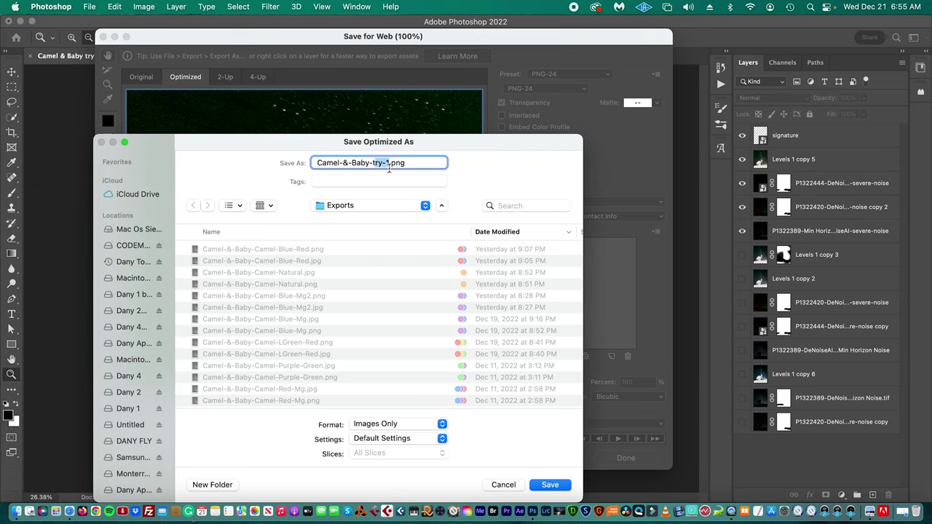
{"action": "key", "text": "BackSpace"}
{"action": "type", "text": "Camel Signed"}
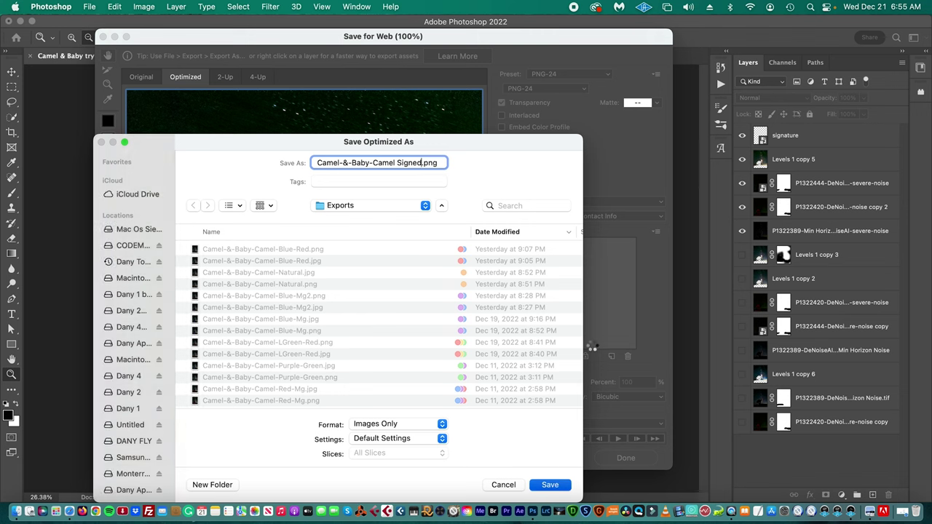
{"action": "key", "text": "Return"}
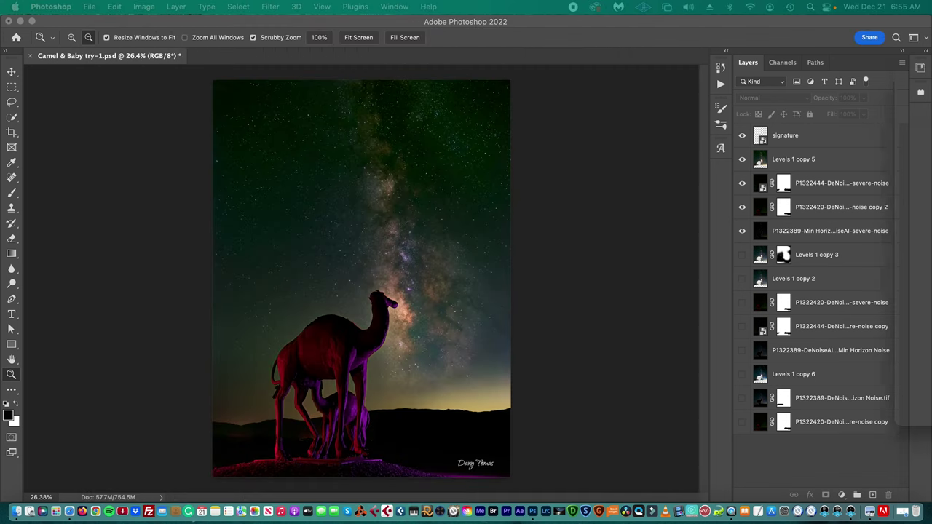
{"action": "key", "text": "super+Tab"}
{"action": "double_click", "coordinate": [645, 308]}
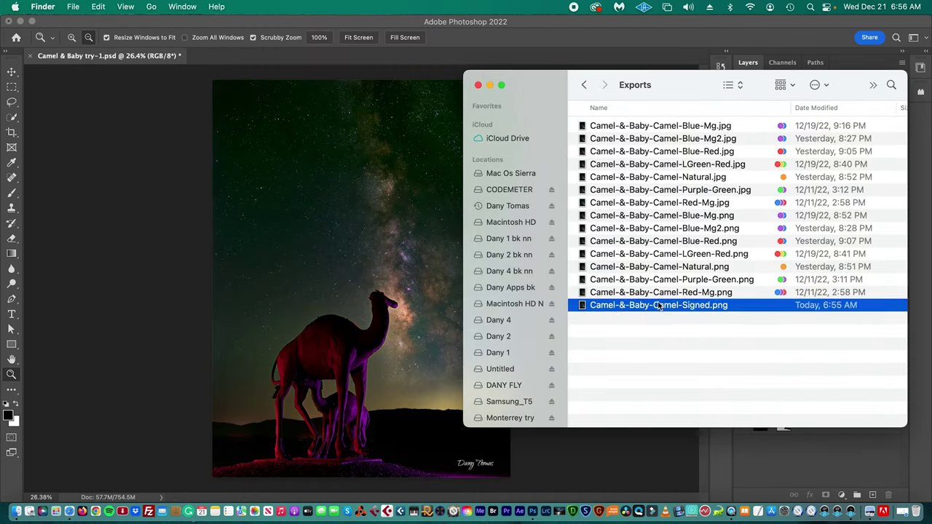